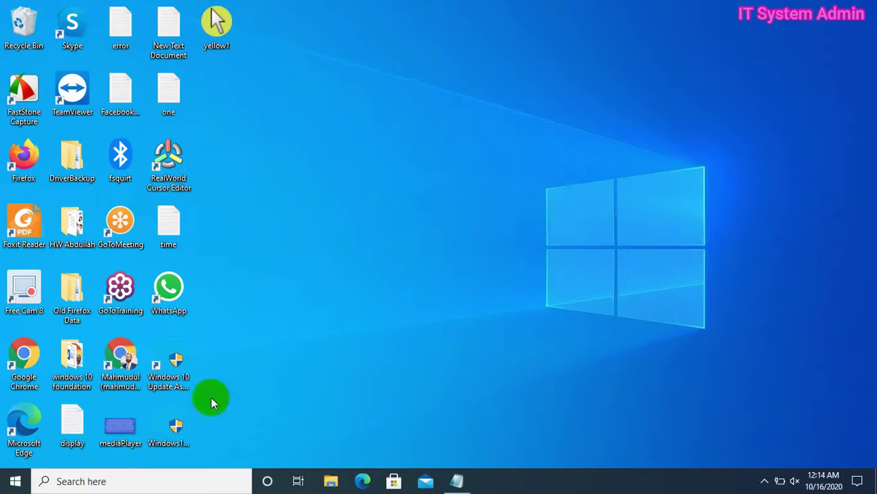
# Open Settings > System > About to view the device name DESKTOP-PKNU5K3
pyautogui.click(17, 483)
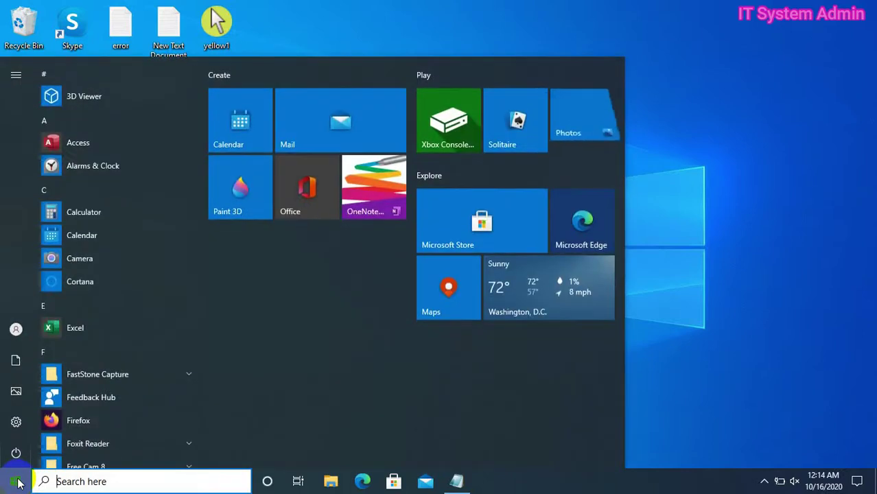
pyautogui.moveTo(23, 428)
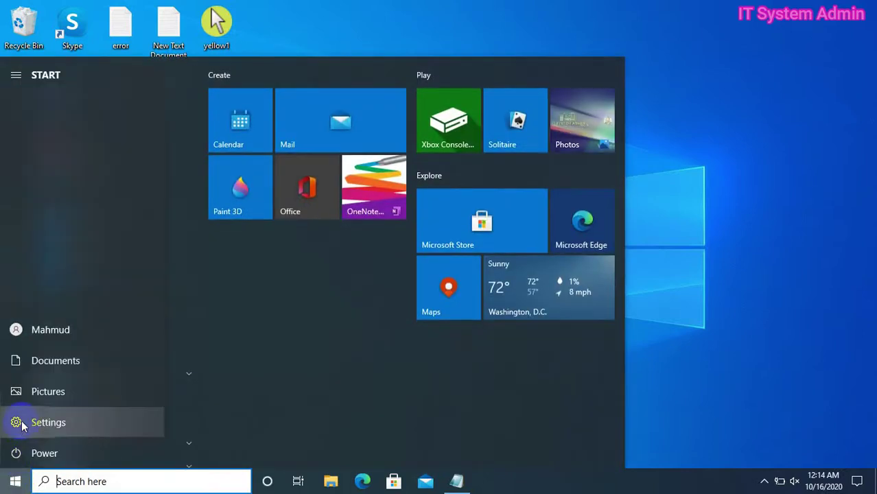
pyautogui.click(22, 425)
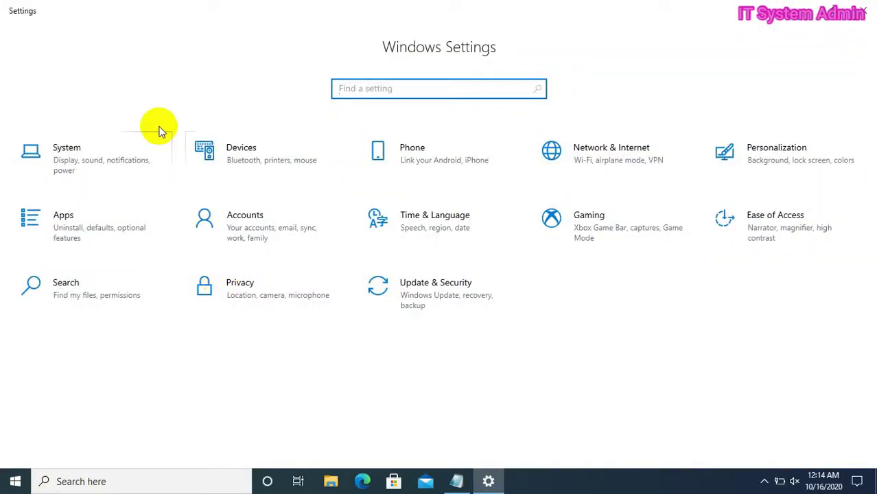
pyautogui.click(102, 155)
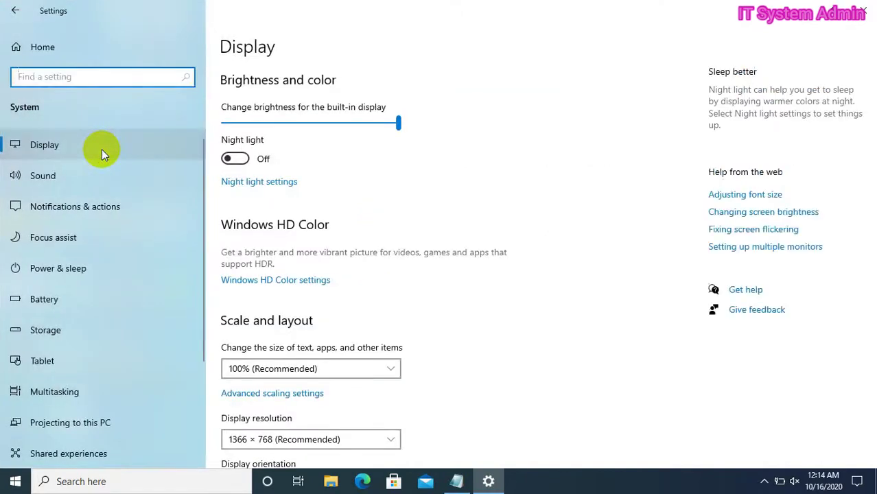
pyautogui.scroll(-2, 203, 209)
pyautogui.moveTo(203, 210); pyautogui.dragTo(193, 343)
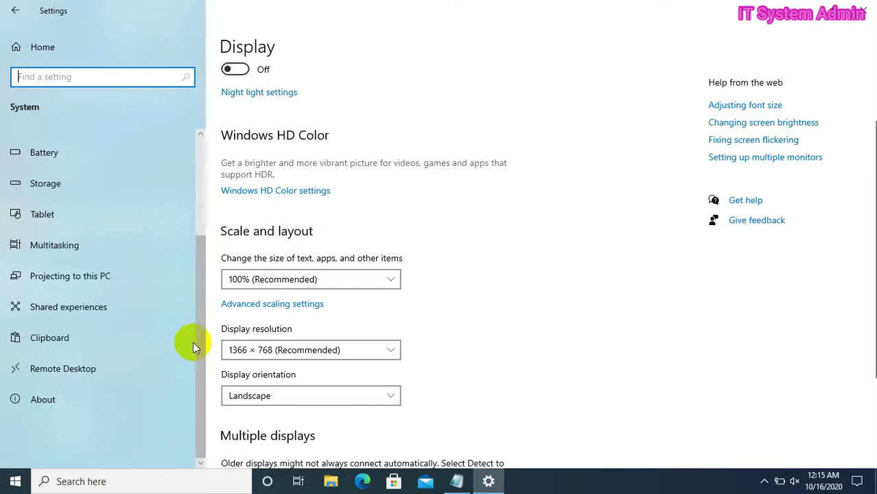
pyautogui.click(86, 396)
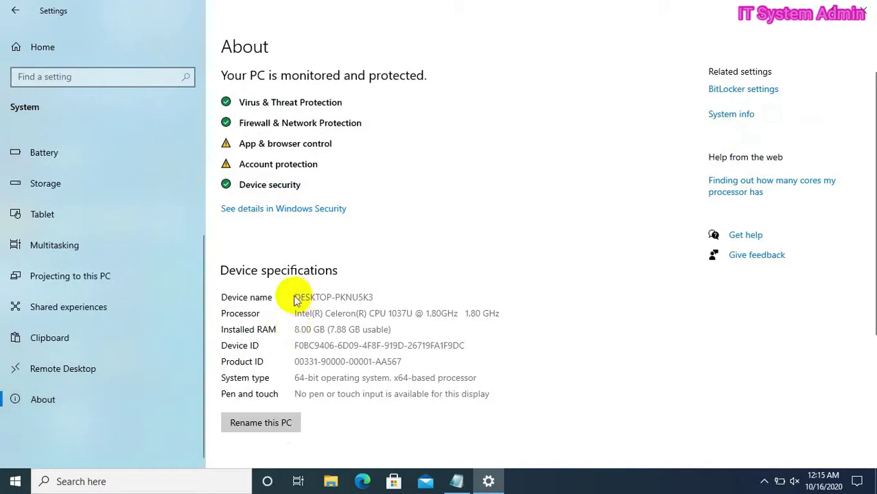
# Rename the PC from DESKTOP-PKNU5K3 to MYPC and restart the computer
pyautogui.click(330, 297)
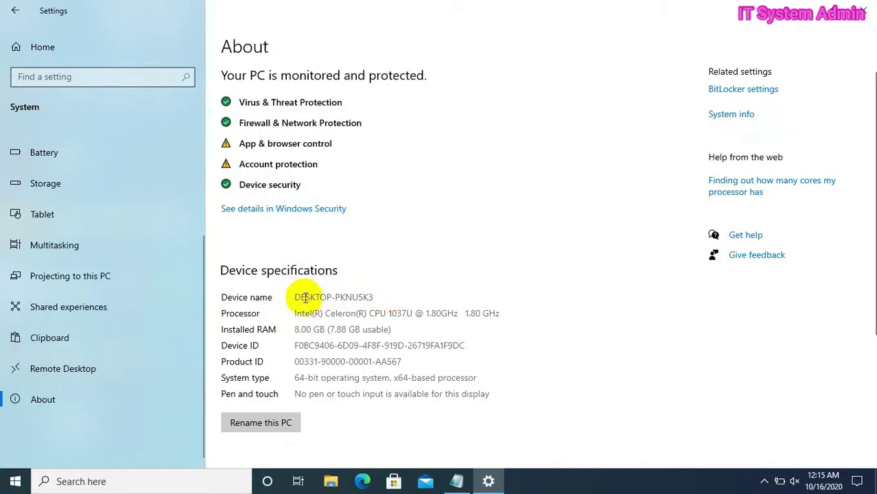
pyautogui.click(273, 425)
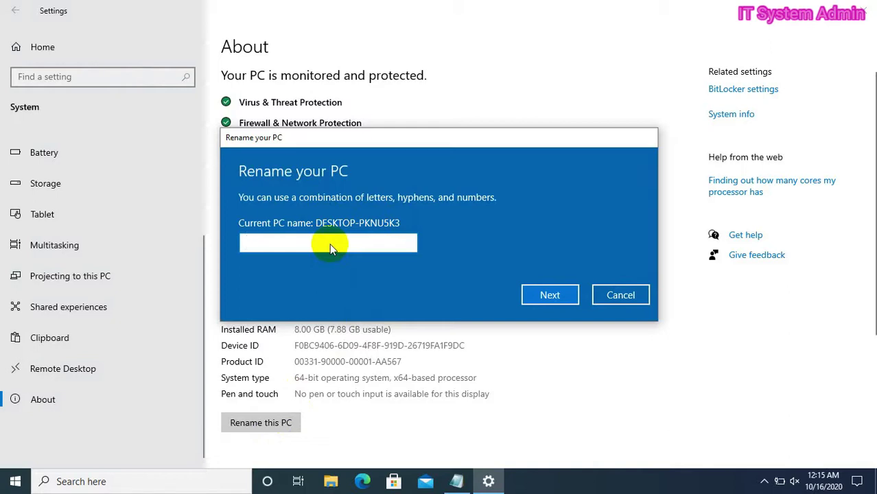
pyautogui.write('MYPC')
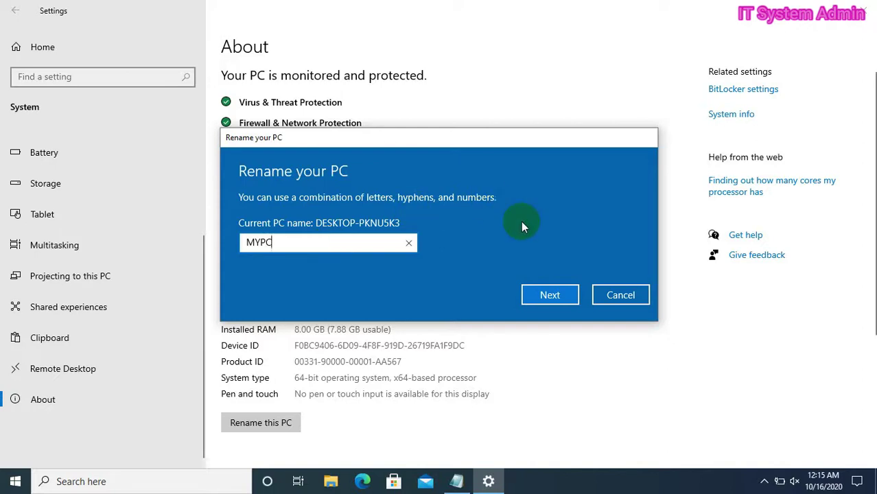
pyautogui.click(548, 296)
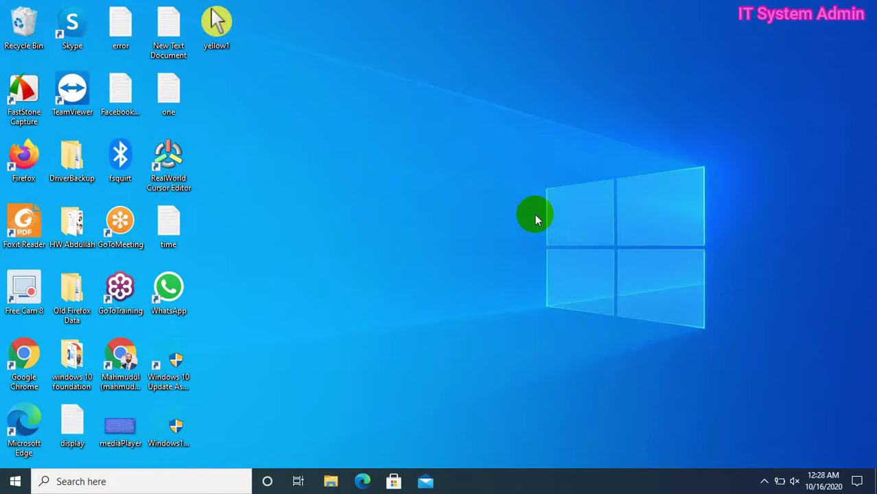
# Open This PC's System properties and its Computer Name settings showing MYPC in WORKGROUP
pyautogui.click(77, 483)
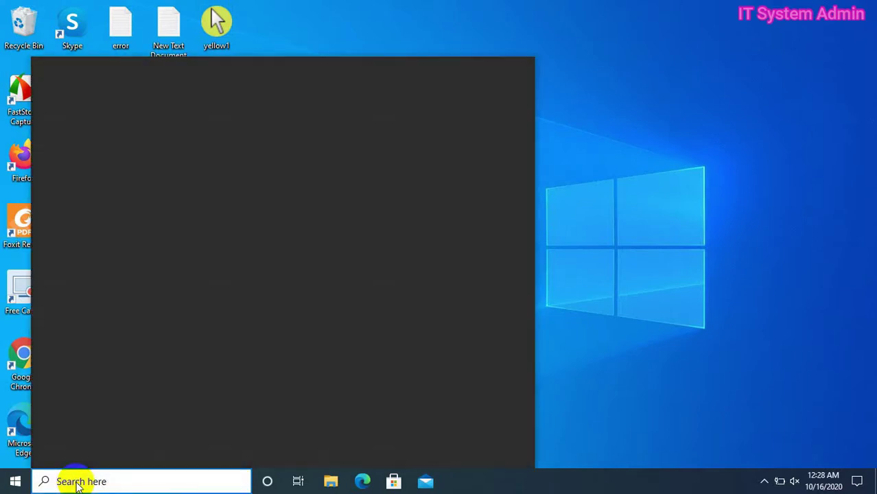
pyautogui.write('this')
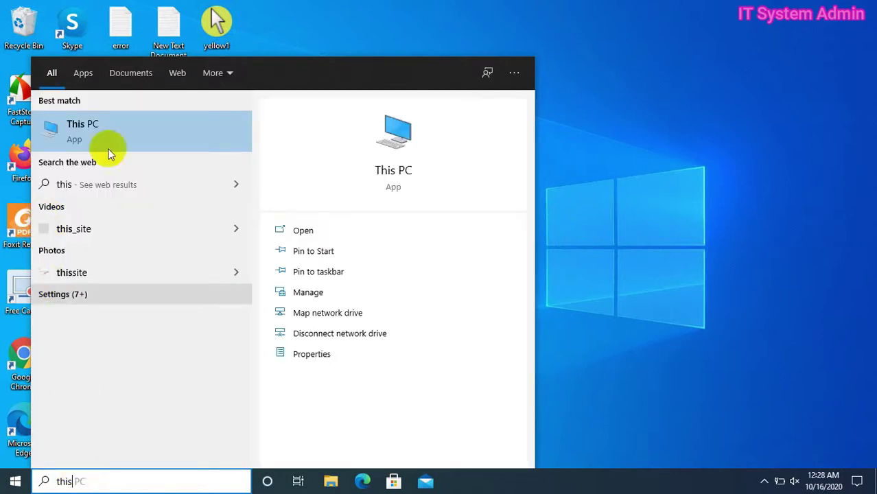
pyautogui.rightClick(132, 131)
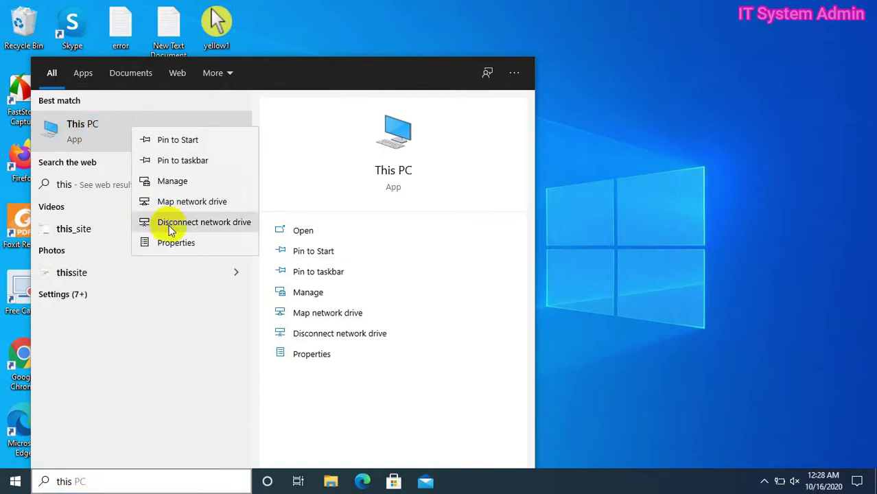
pyautogui.click(190, 248)
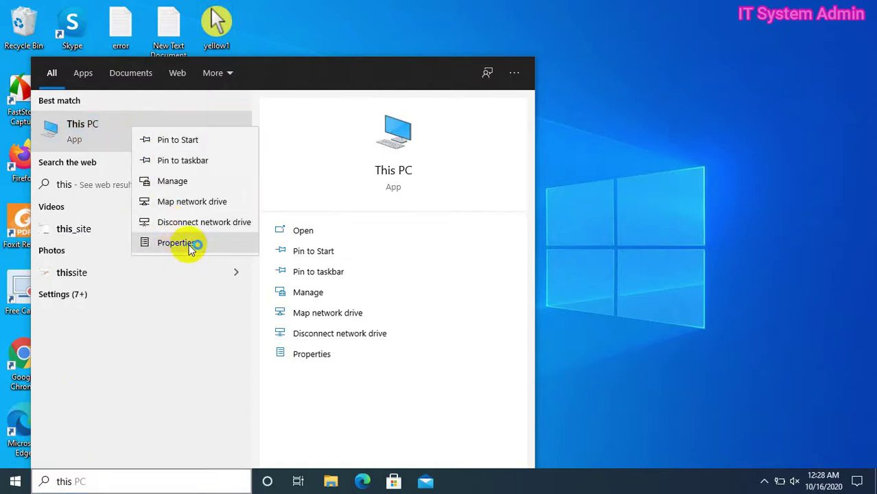
pyautogui.click(195, 248)
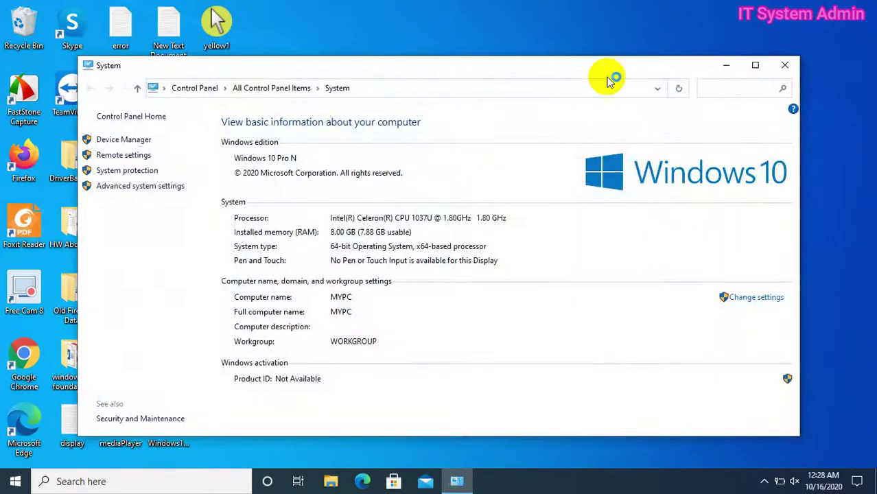
pyautogui.click(750, 68)
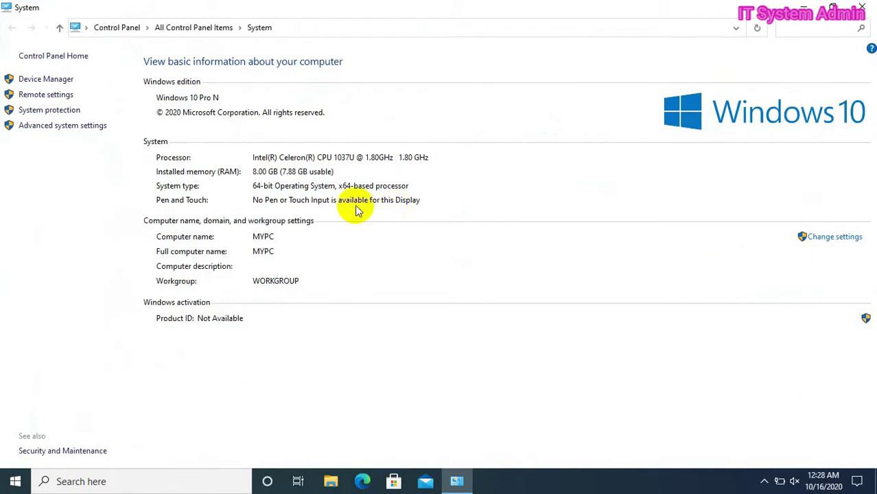
pyautogui.click(269, 238)
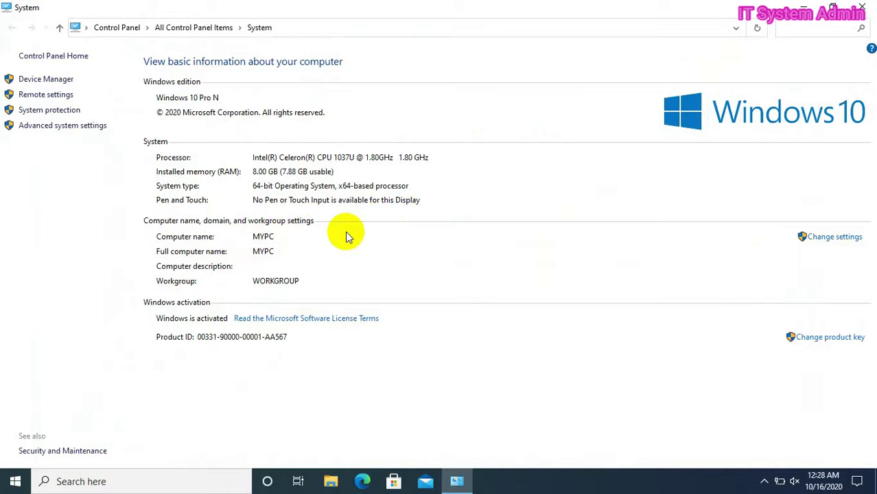
pyautogui.click(835, 238)
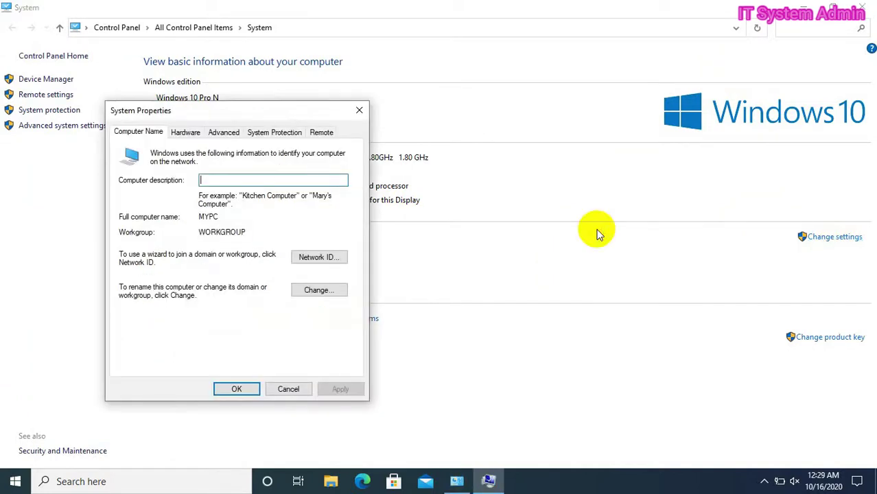
# Change the computer name from MYPC to ITSystemAdmin
pyautogui.click(316, 291)
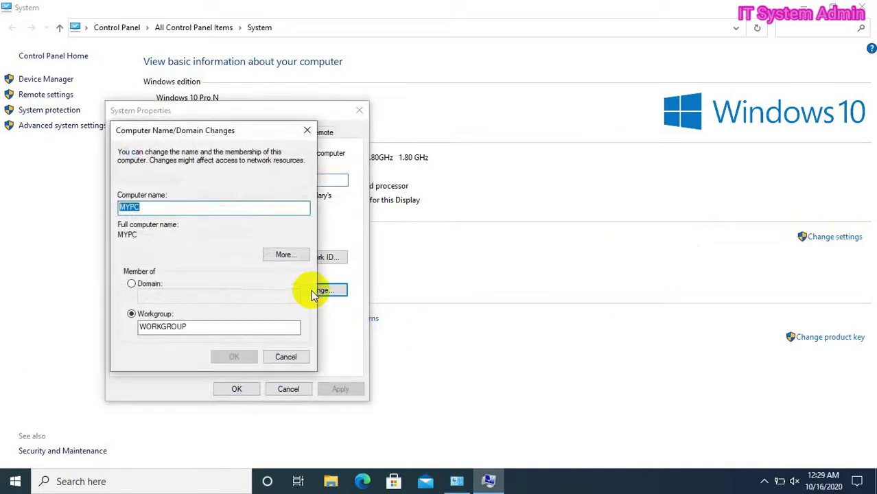
pyautogui.click(184, 207)
pyautogui.press('BackSpace')
pyautogui.press('BackSpace')
pyautogui.press('BackSpace')
pyautogui.press('BackSpace')
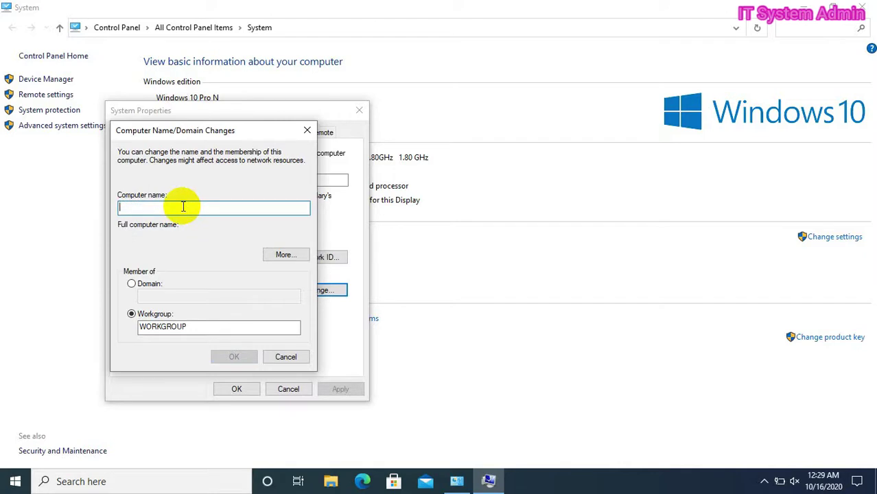
pyautogui.write('I')
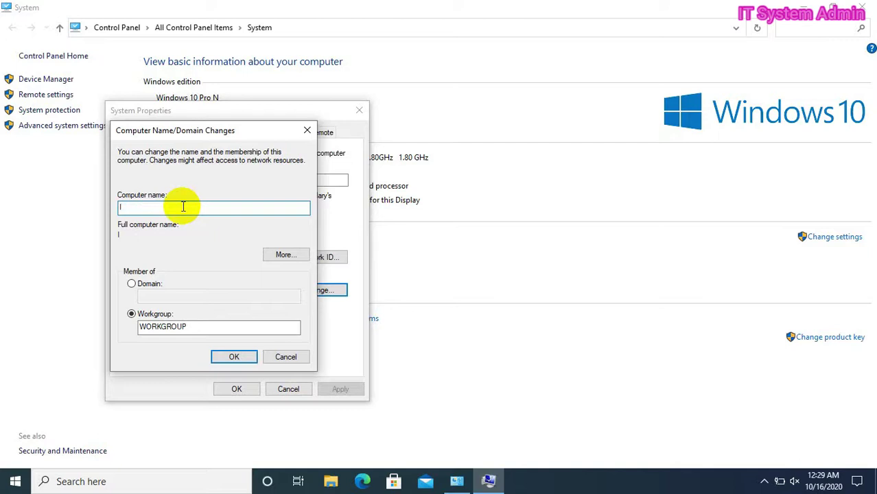
pyautogui.write('TSystemAd')
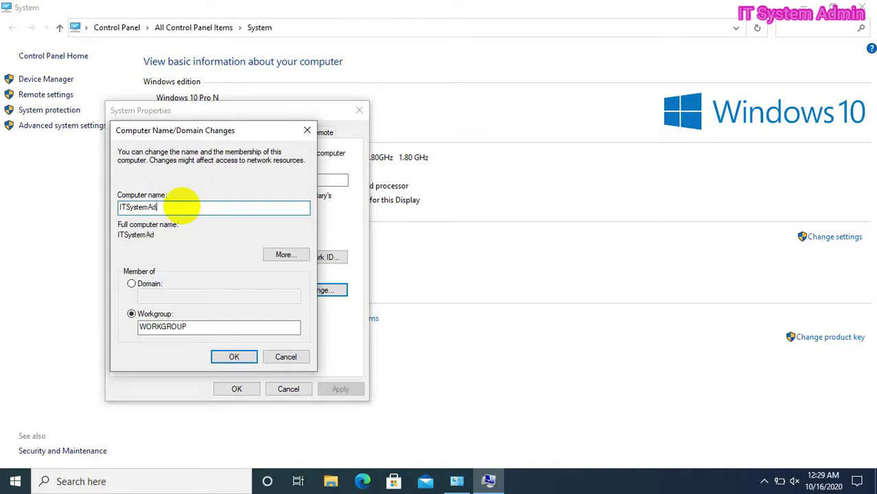
pyautogui.write('min')
pyautogui.click(224, 358)
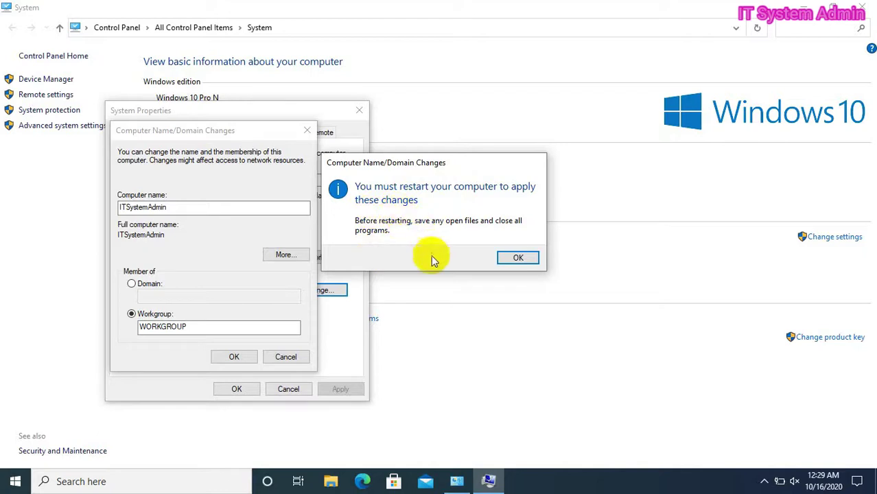
# Dismiss the restart notice, close System Properties and restart now to apply ITSystemAdmin
pyautogui.click(516, 258)
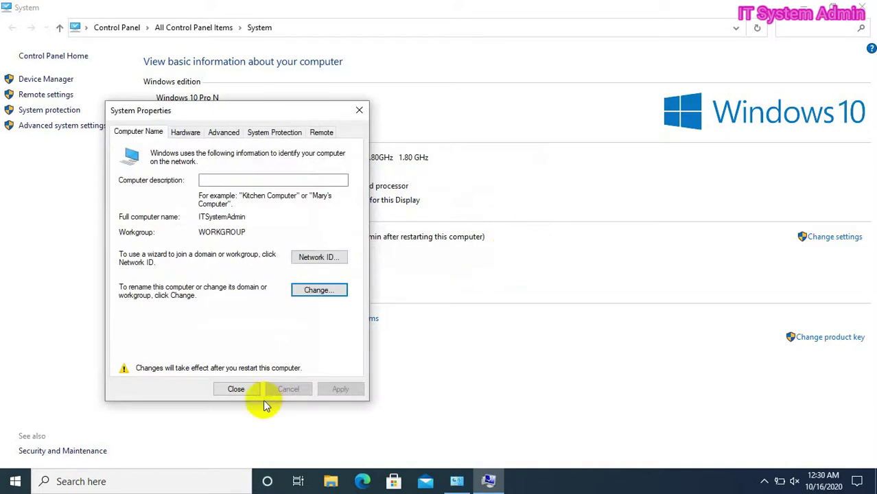
pyautogui.click(238, 391)
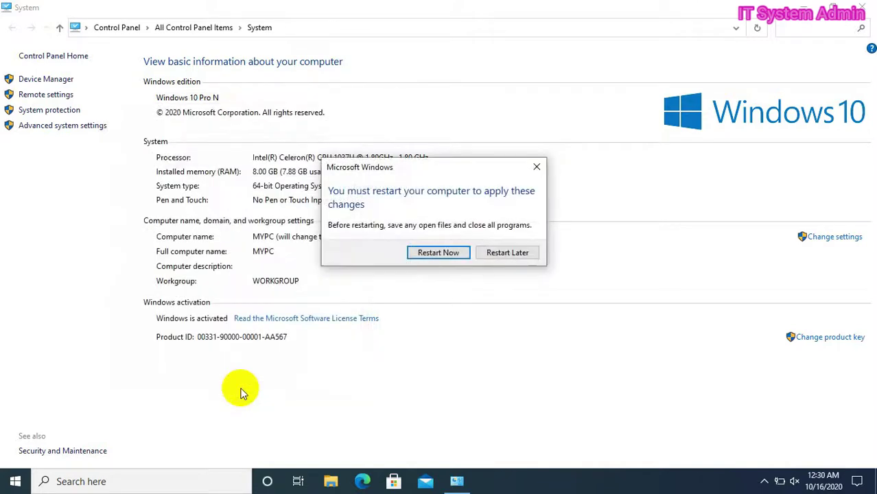
pyautogui.click(437, 254)
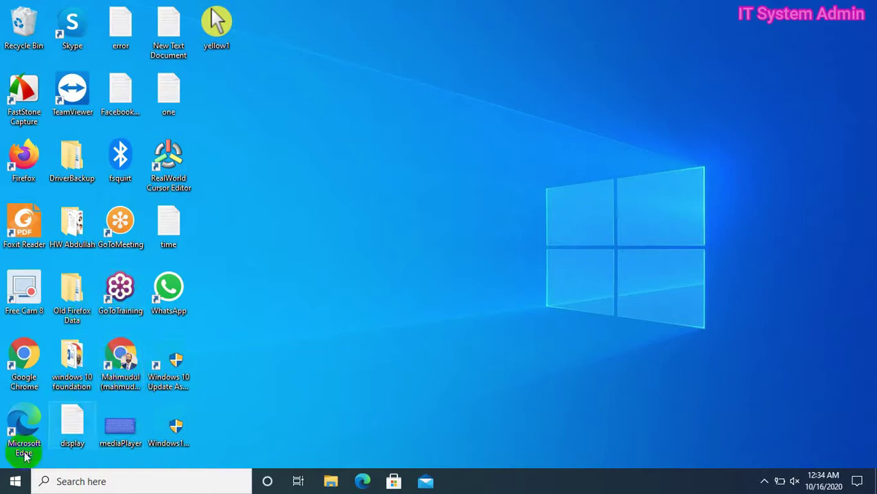
pyautogui.click(96, 482)
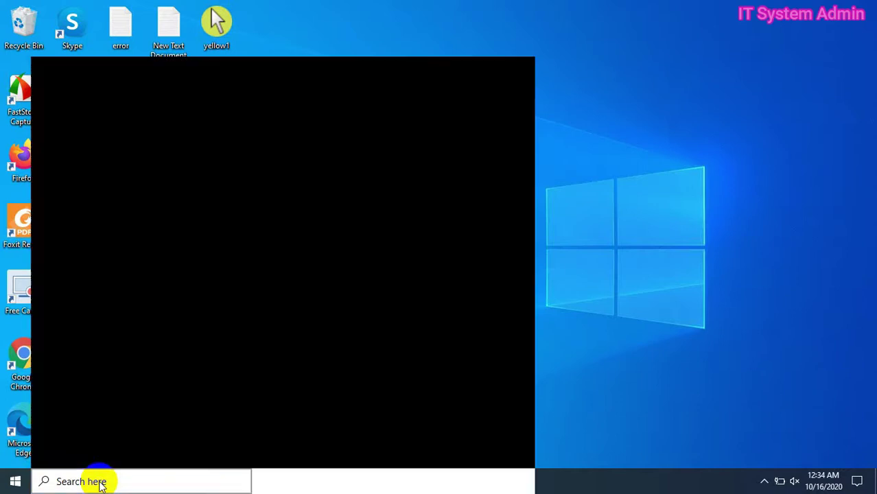
pyautogui.write('this')
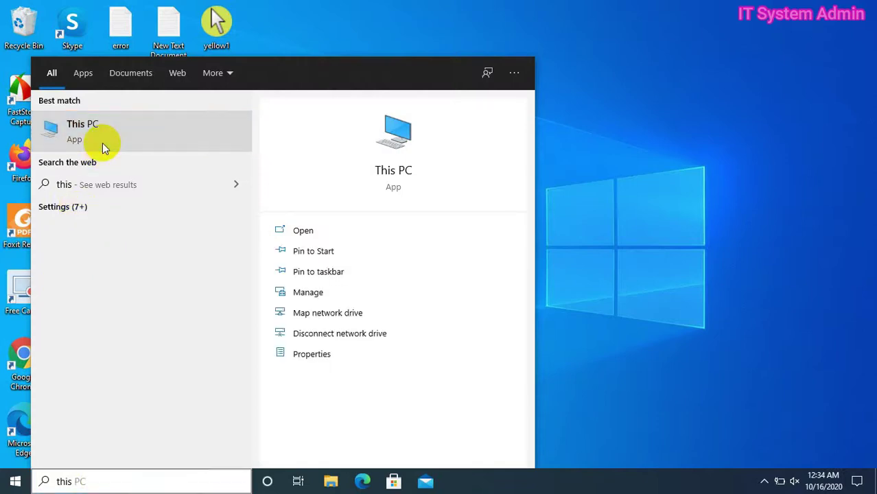
pyautogui.rightClick(103, 144)
pyautogui.click(151, 261)
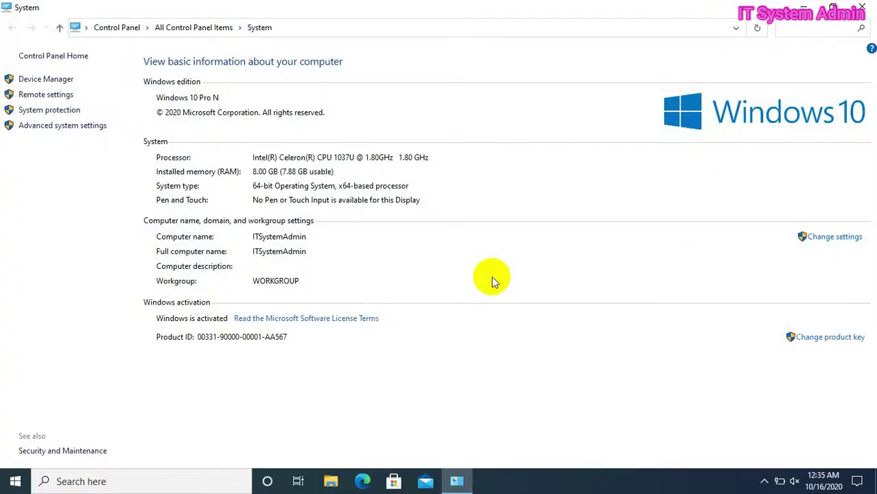
pyautogui.click(266, 241)
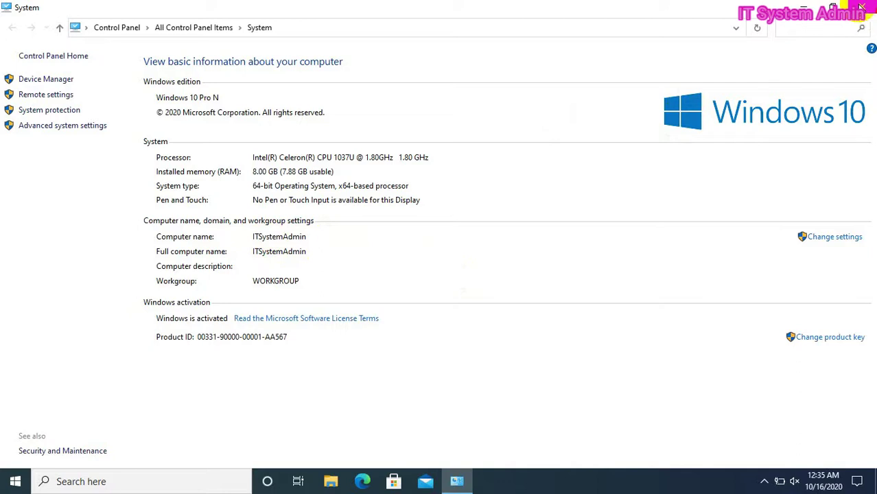
pyautogui.click(861, 7)
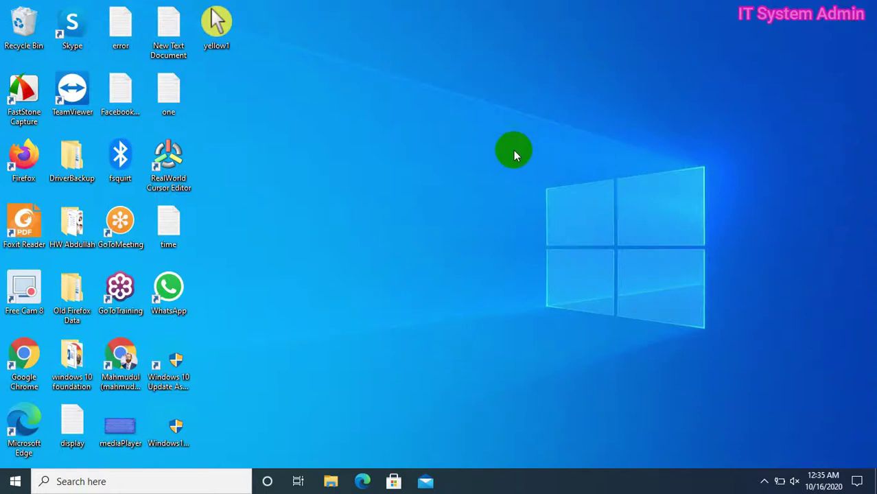
pyautogui.click(71, 480)
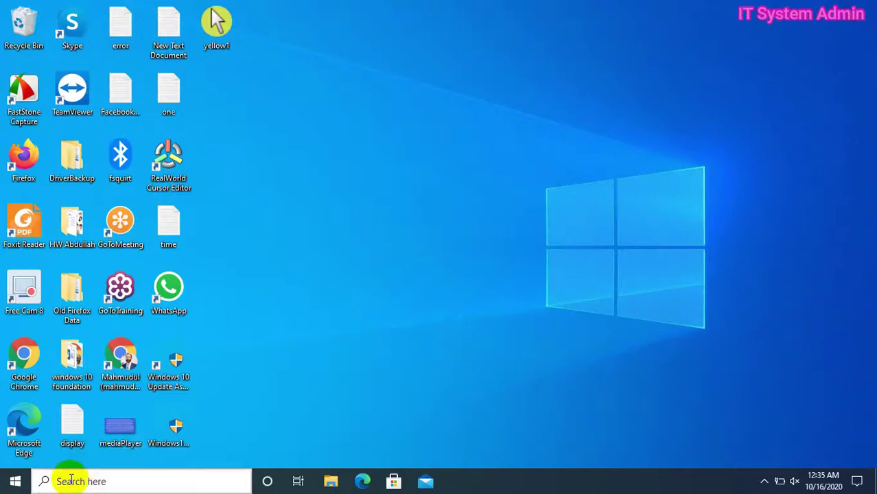
# Launch Command Prompt as administrator from a 'cmd' search
pyautogui.write('cm')
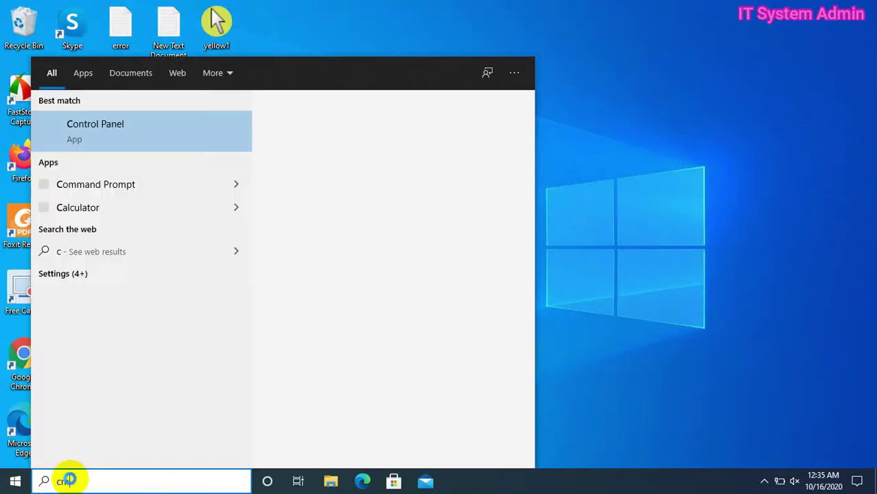
pyautogui.write('d')
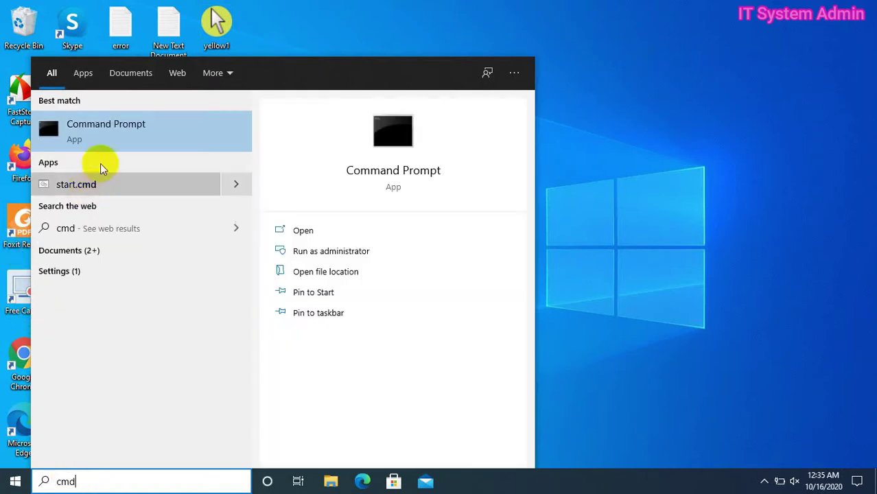
pyautogui.rightClick(140, 122)
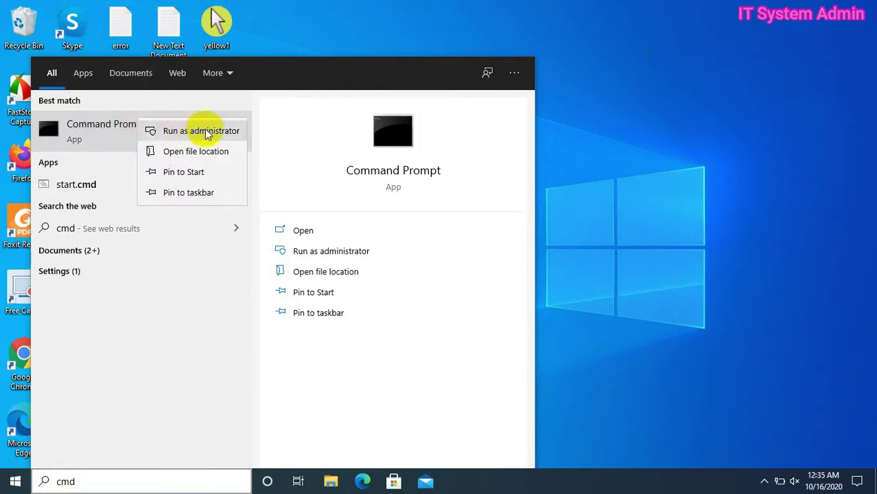
pyautogui.click(215, 132)
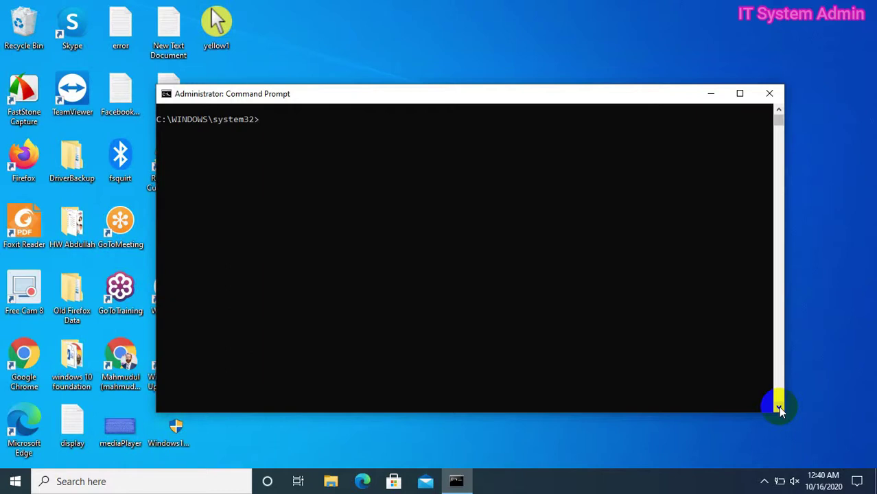
# Rename ITSystemAdmin to Quazi with wmic, then check that hostname still reports ITSystemAdmin
pyautogui.write('wmic computersystem')
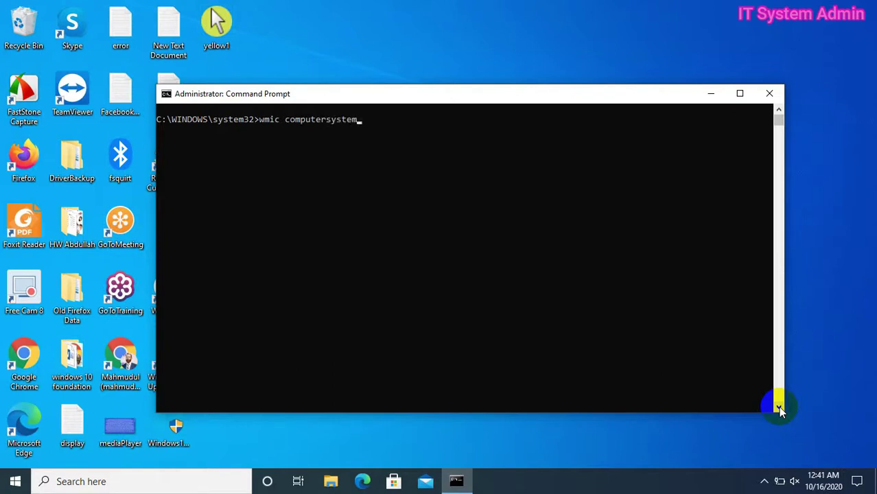
pyautogui.write(' where caption=')
pyautogui.write('"I')
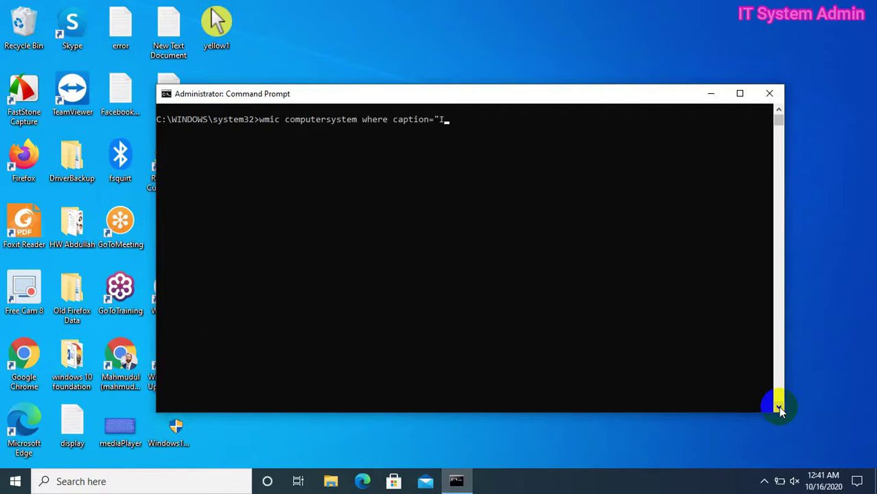
pyautogui.write('TSystemAdmin" rename')
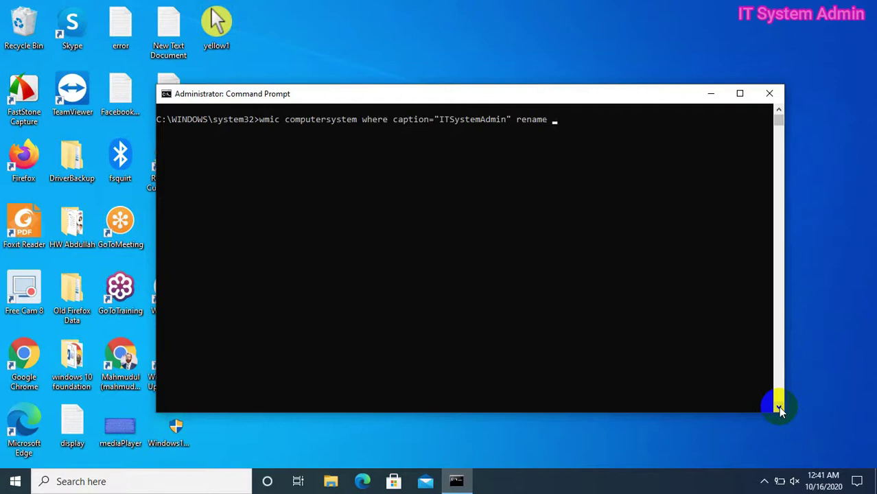
pyautogui.write('Quazi')
pyautogui.press('Return')
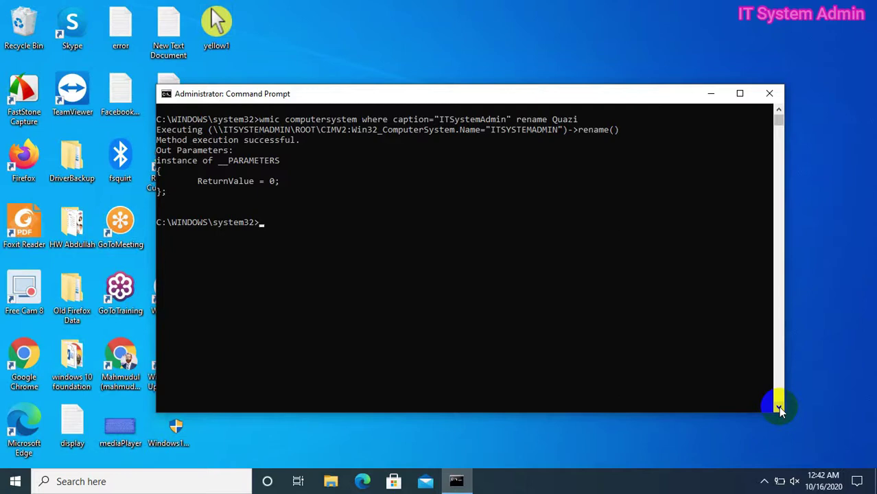
pyautogui.write('hostname')
pyautogui.press('Return')
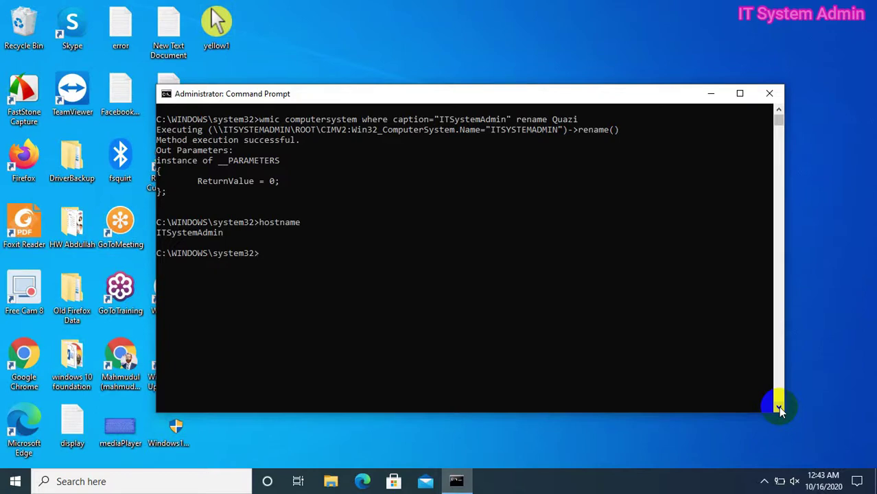
# Close Command Prompt and restart the PC from the Start menu's power options
pyautogui.click(774, 95)
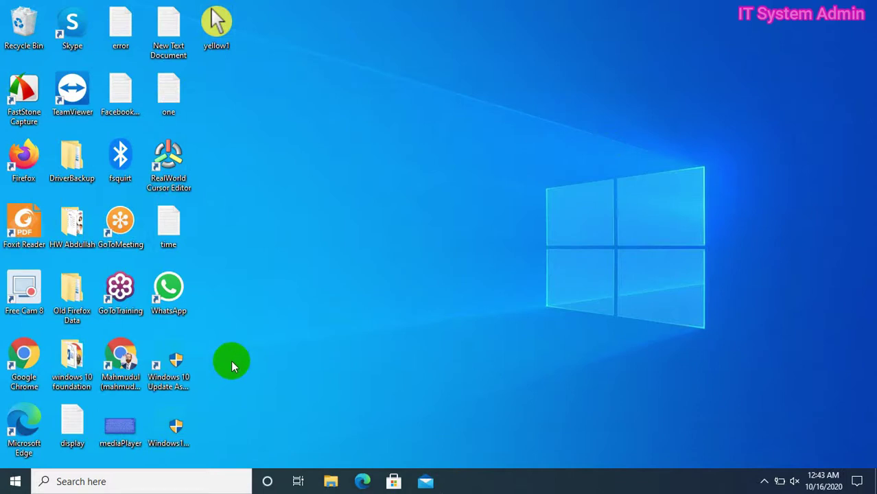
pyautogui.click(16, 482)
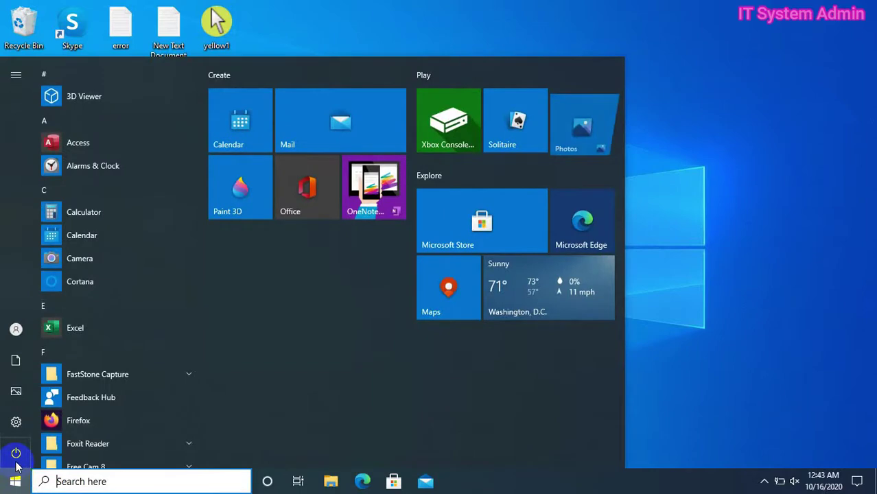
pyautogui.click(16, 454)
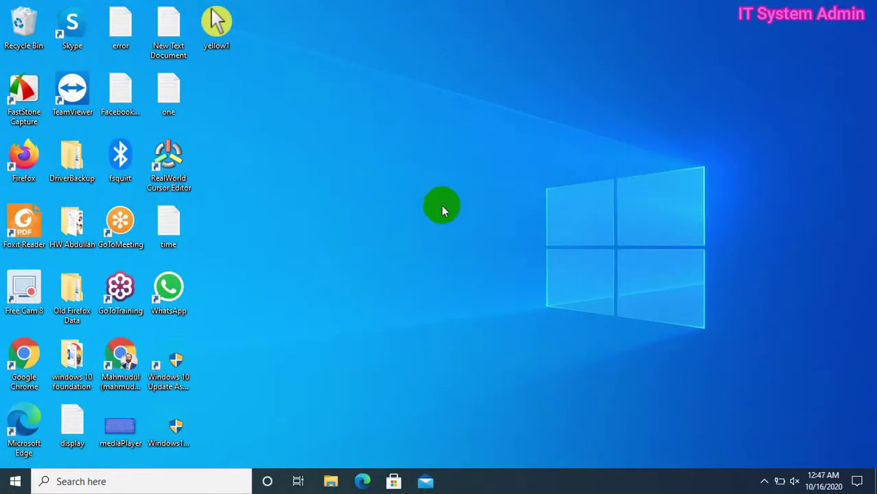
pyautogui.click(100, 481)
pyautogui.write('cmd')
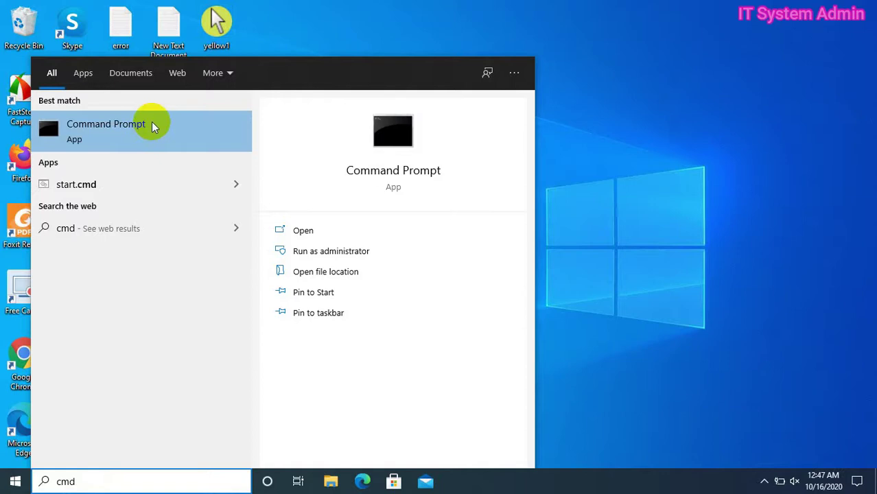
pyautogui.click(152, 124)
pyautogui.rightClick(154, 127)
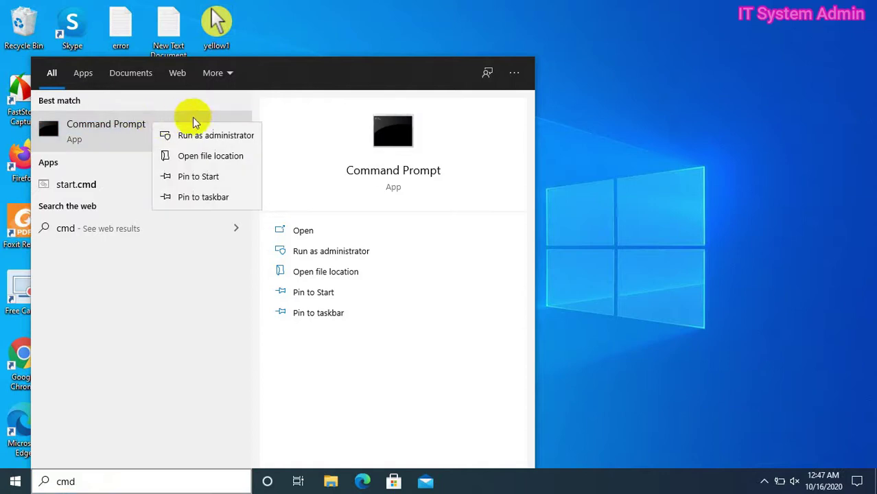
pyautogui.click(212, 136)
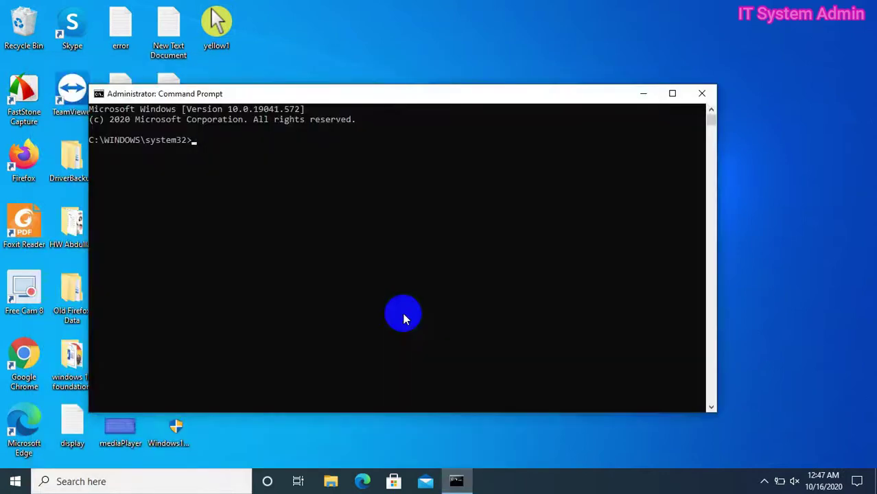
pyautogui.write('hostname')
pyautogui.press('Return')
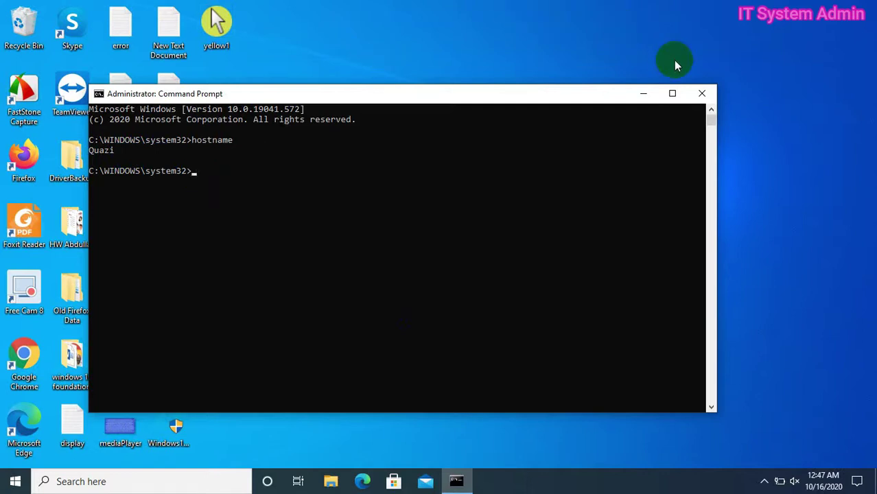
pyautogui.click(698, 95)
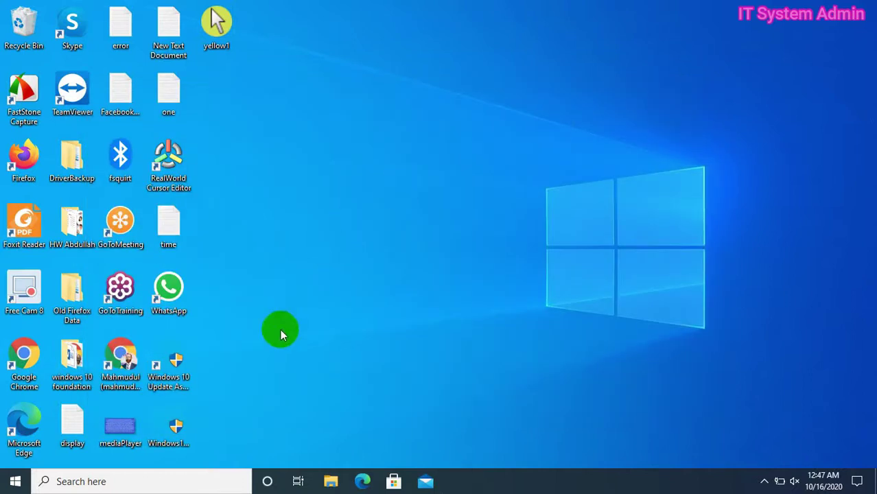
pyautogui.click(114, 484)
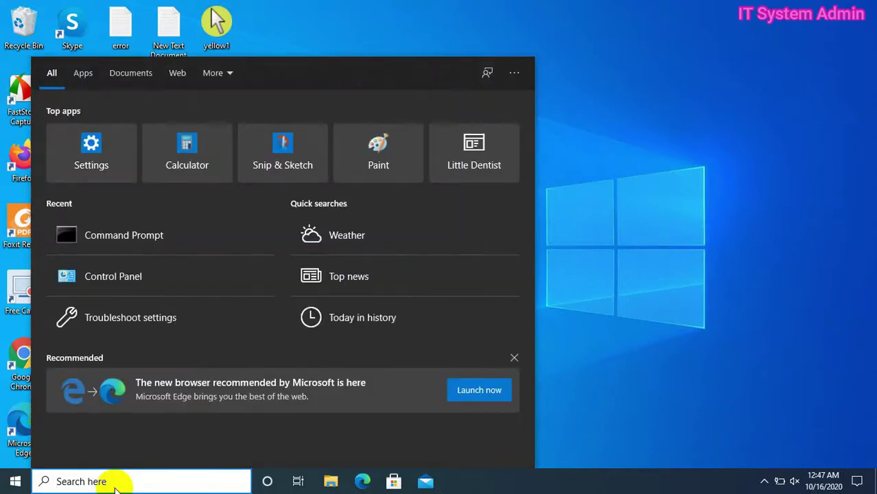
pyautogui.write('thi')
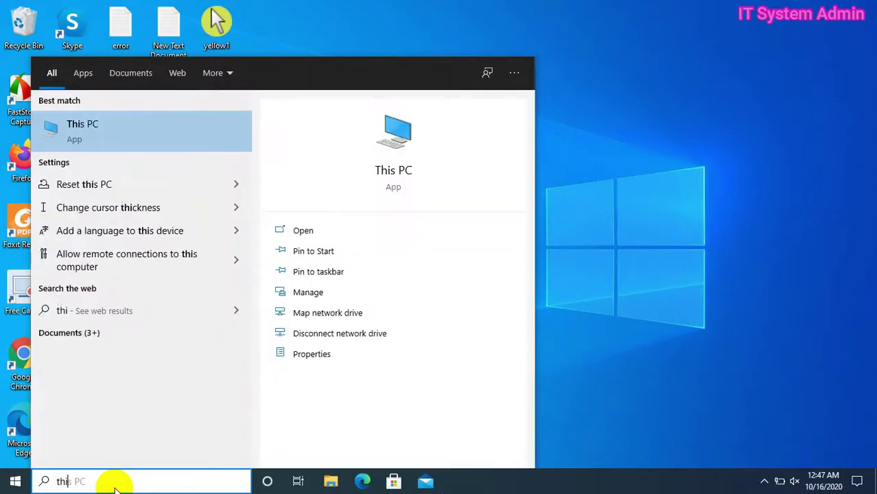
pyautogui.rightClick(138, 125)
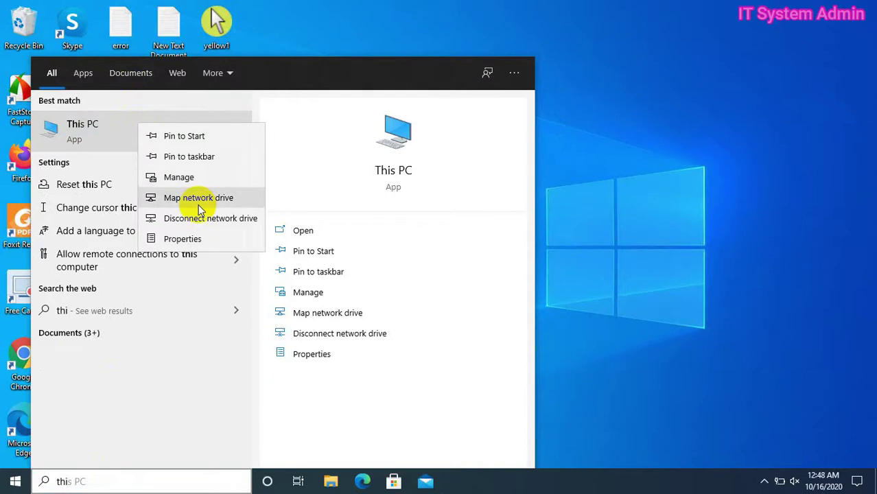
pyautogui.press('Escape')
pyautogui.press('Escape')
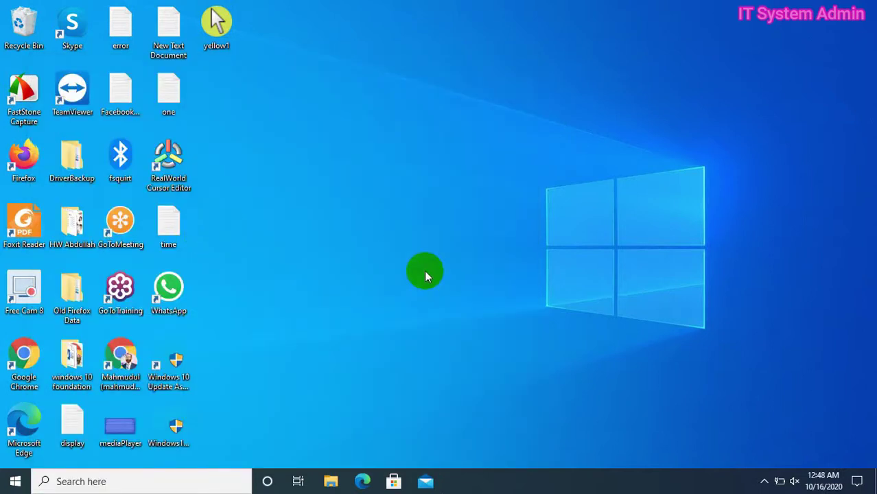
pyautogui.press('super+Pause')
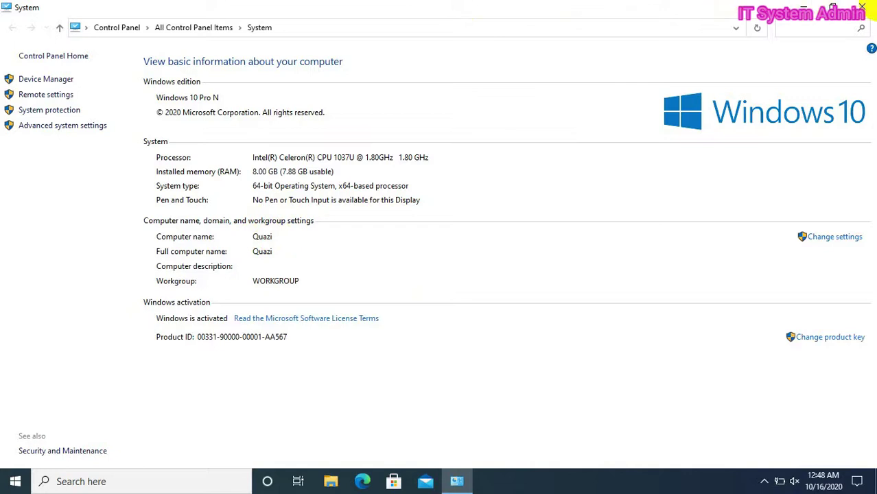
pyautogui.click(862, 7)
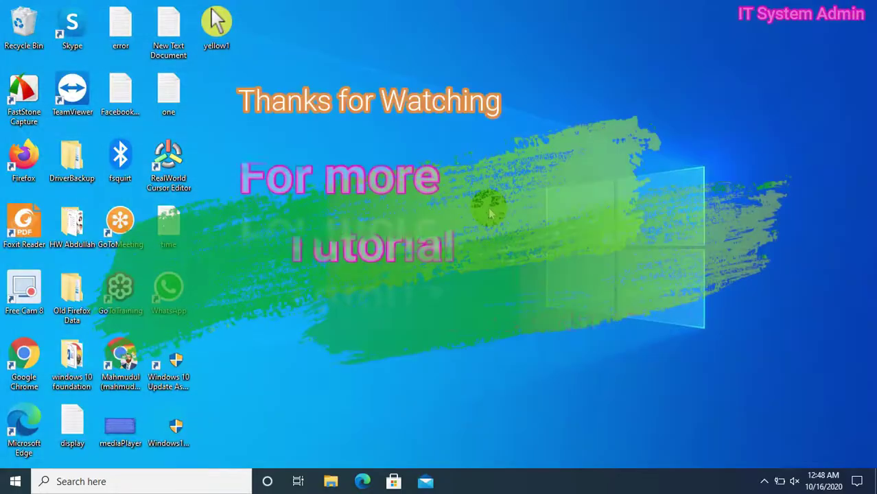